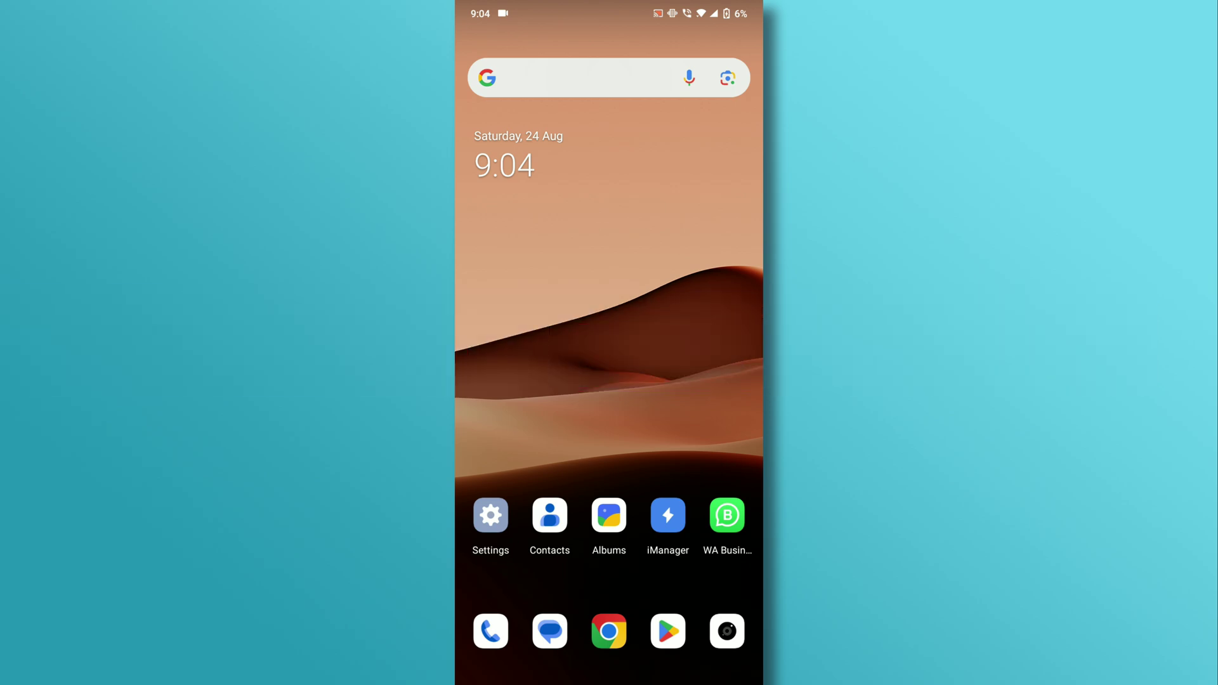
Launch Chrome and open online.dib.ae from the 'onli' address-bar suggestion
{"action": "left_click", "coordinate": [609, 633]}
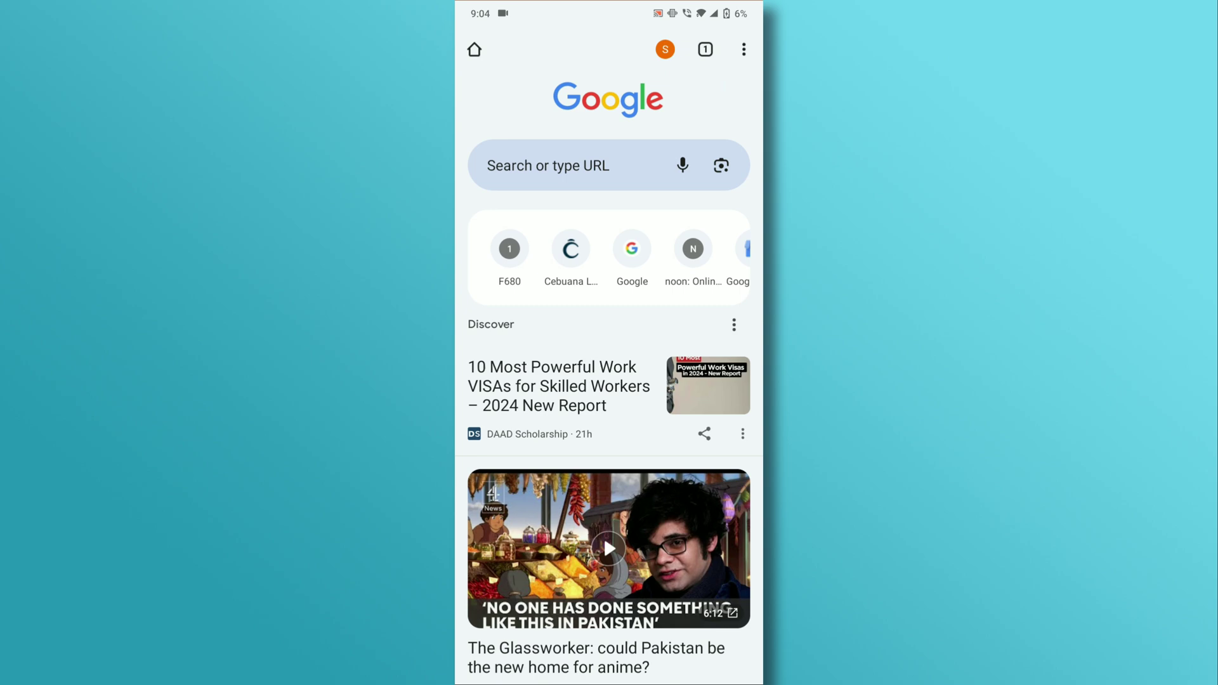
{"action": "left_click", "coordinate": [571, 166]}
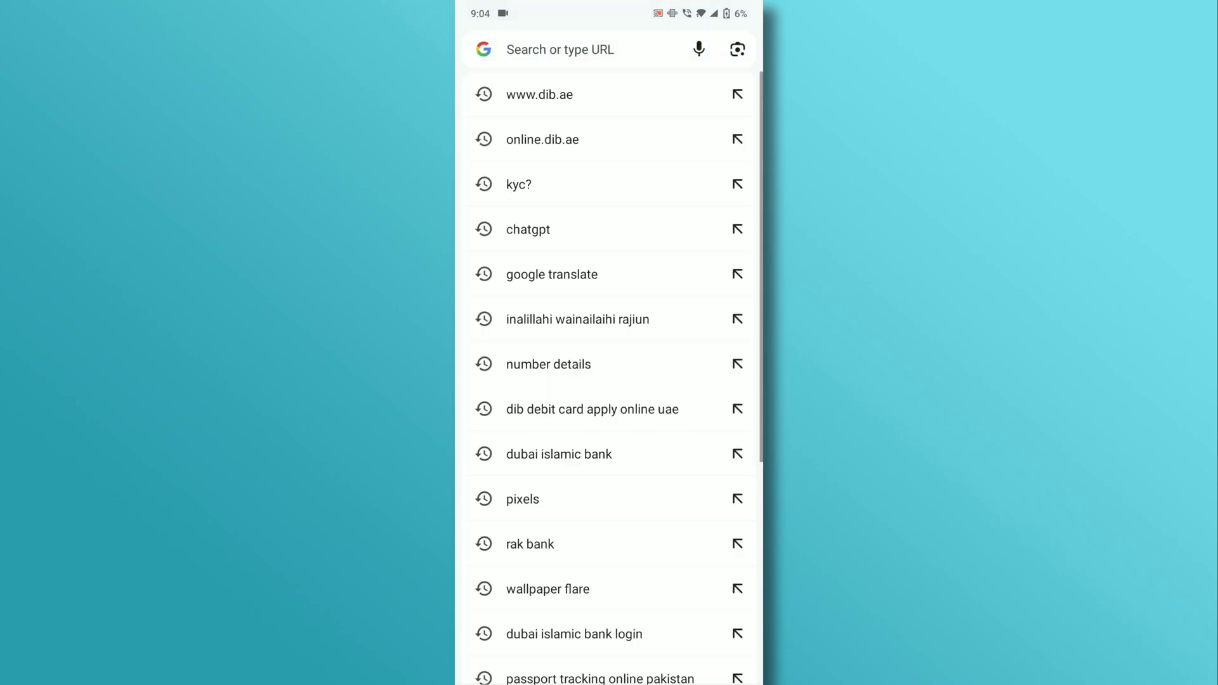
{"action": "type", "text": "onli"}
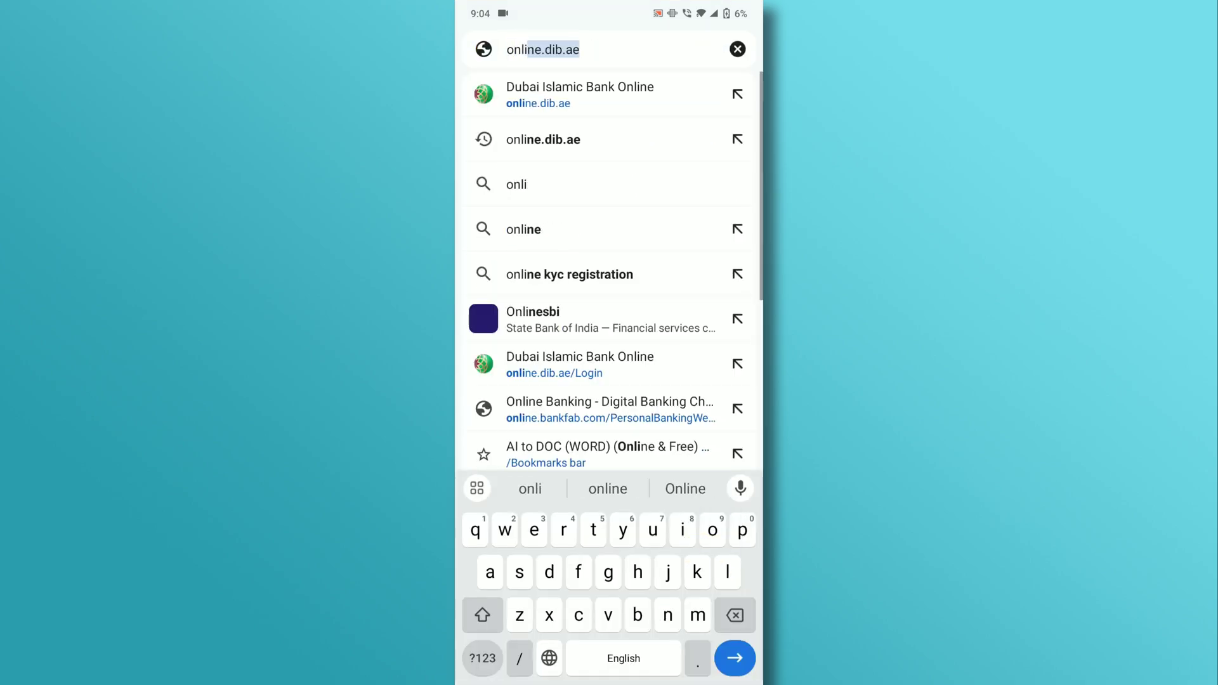
{"action": "left_click", "coordinate": [735, 658]}
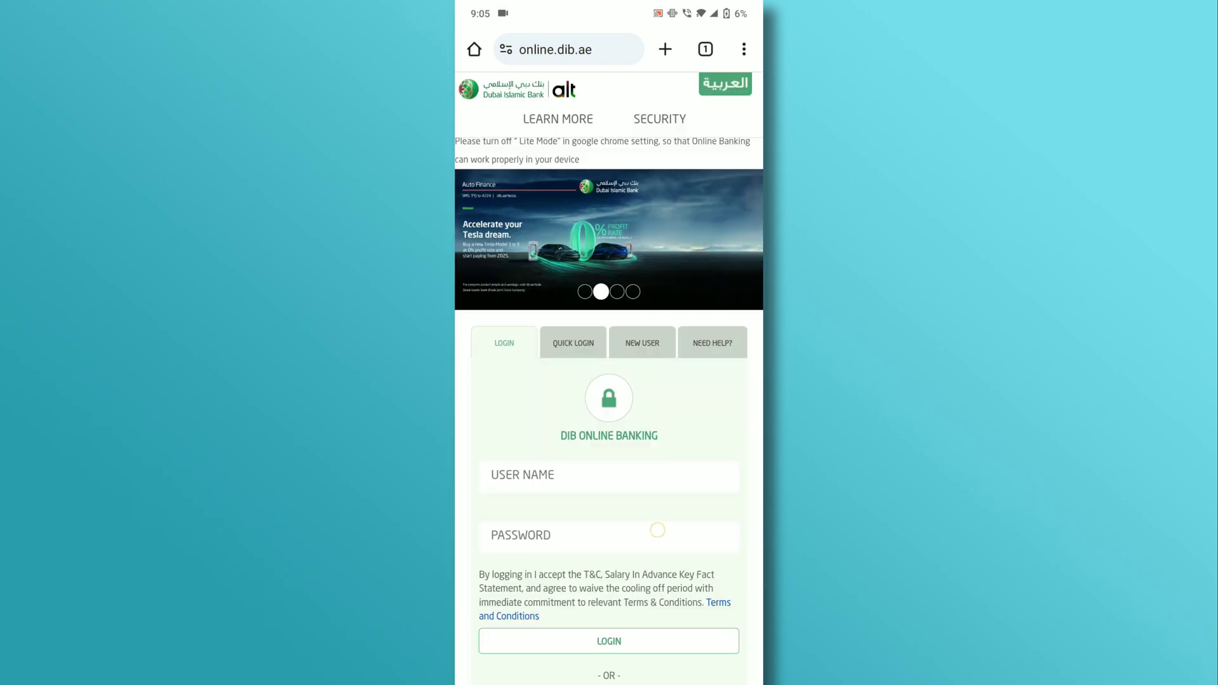
{"action": "scroll", "coordinate": [610, 381], "scroll_direction": "down", "scroll_amount": 2}
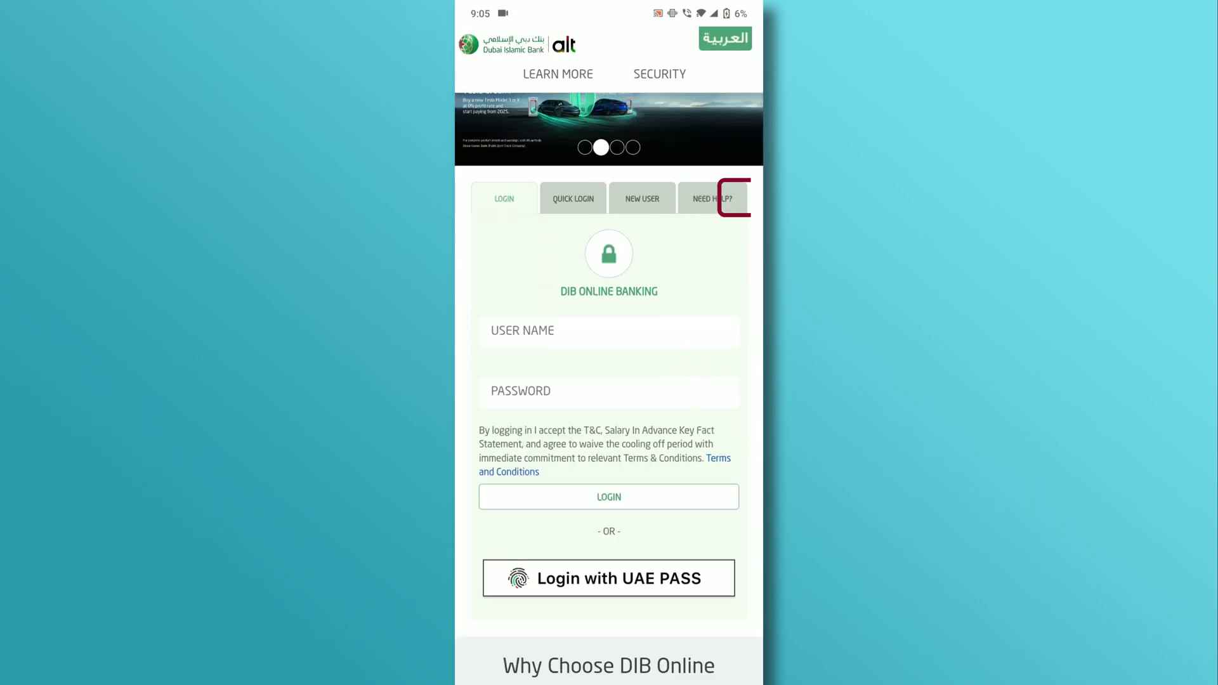